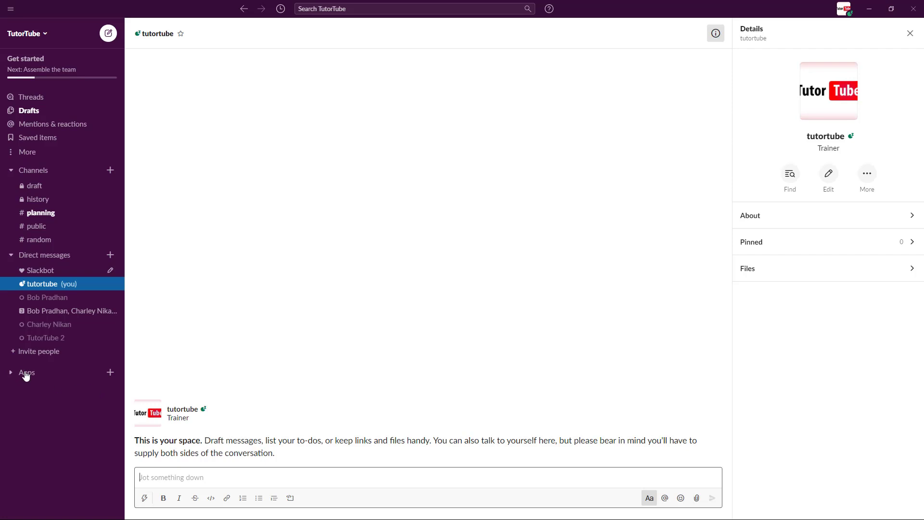
Browse the Apps page showing installed Microsoft OneDrive and the recommended apps.
click(110, 372)
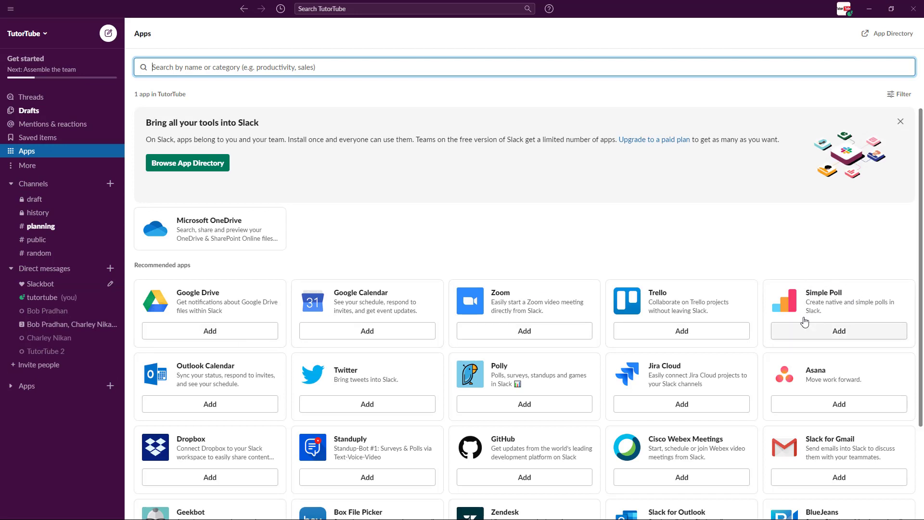
scroll(831, 313, down, 1)
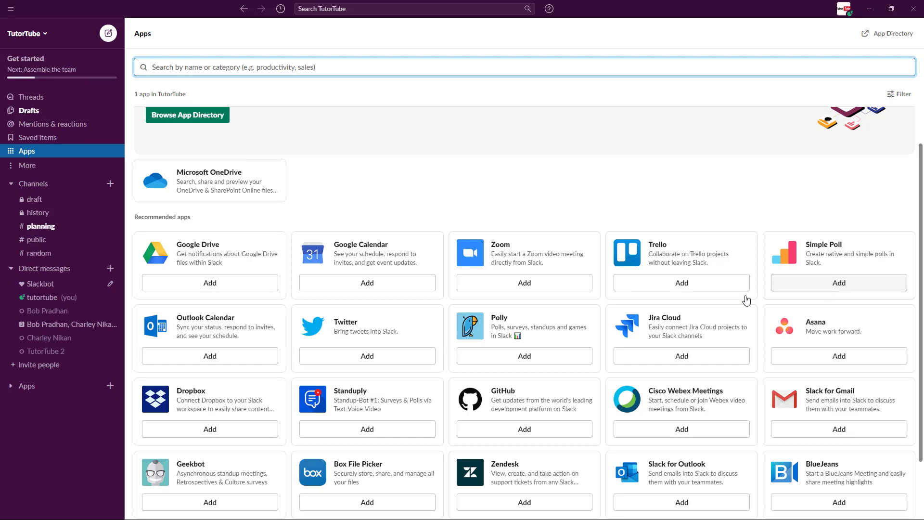
Add Simple Poll to Slack, closing the leftover OneDrive redirect page, to reach its permission request.
click(817, 287)
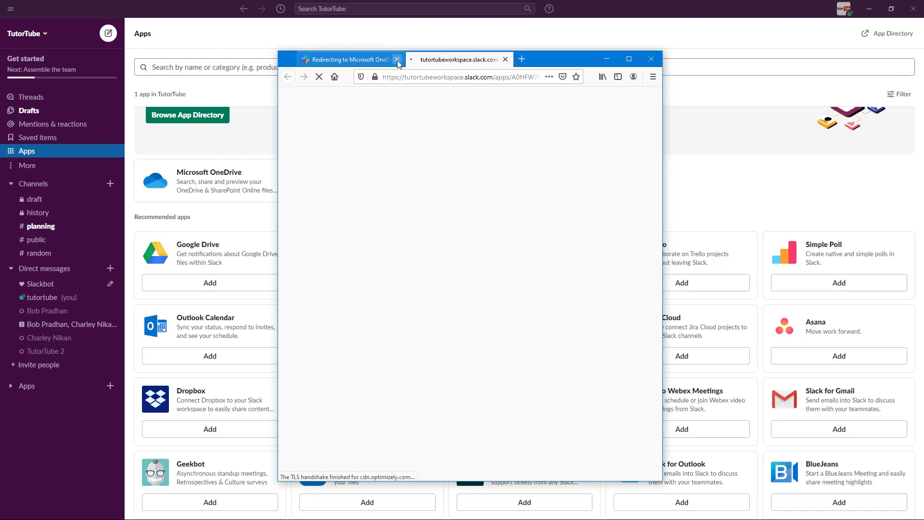
click(397, 59)
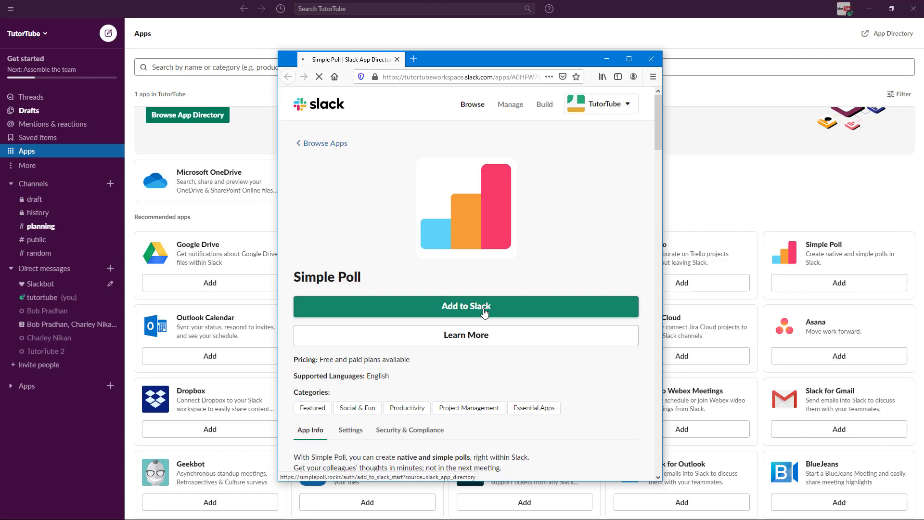
click(485, 313)
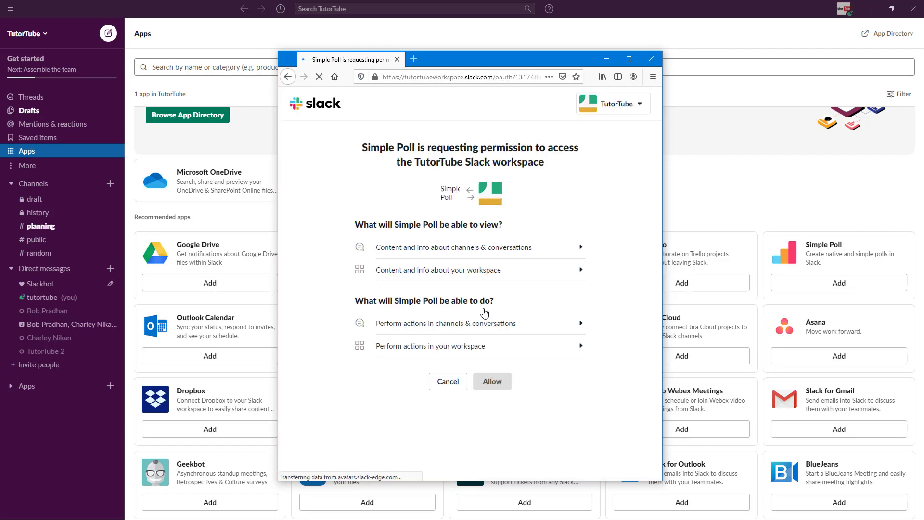
Allow Simple Poll access to the TutorTube workspace.
click(487, 381)
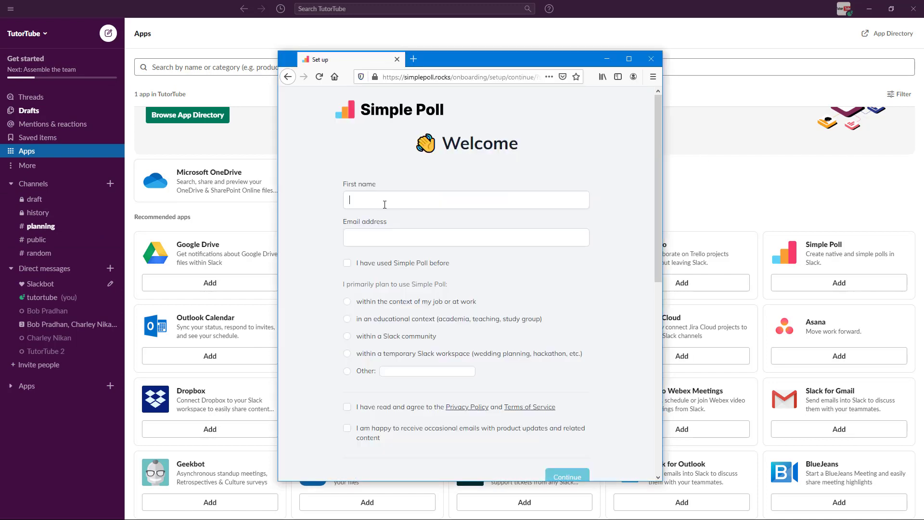
Fill in the first name and e-mail address fields on the Welcome form.
click(384, 204)
text(TutorTube)
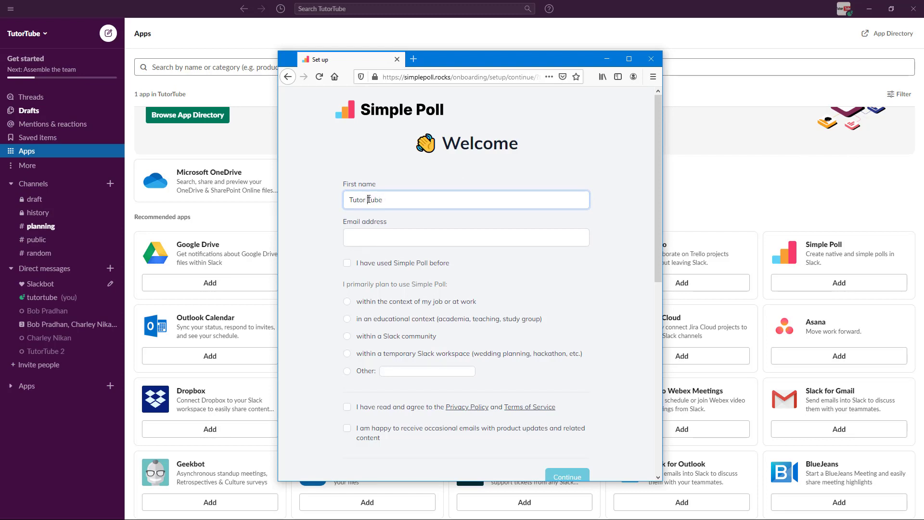
click(392, 239)
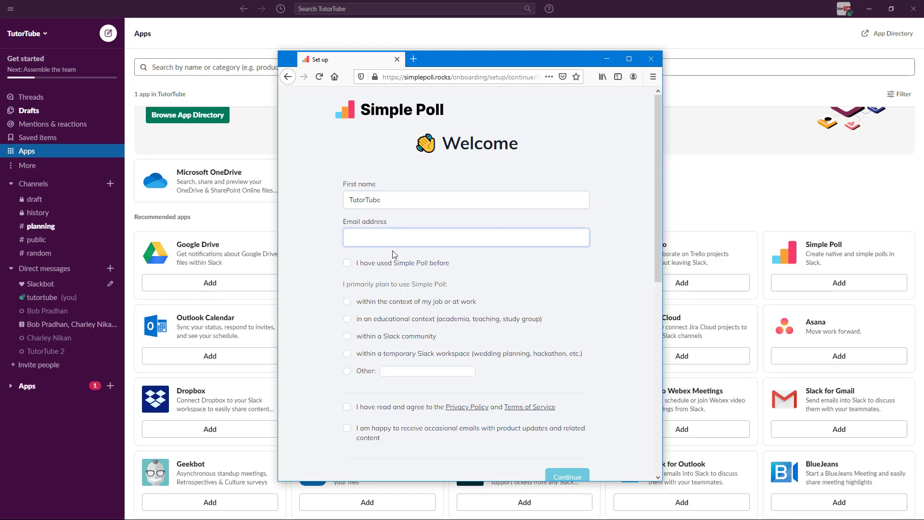
Mark prior Simple Poll use, choose work use, and accept the privacy policy and product e-mails.
click(410, 263)
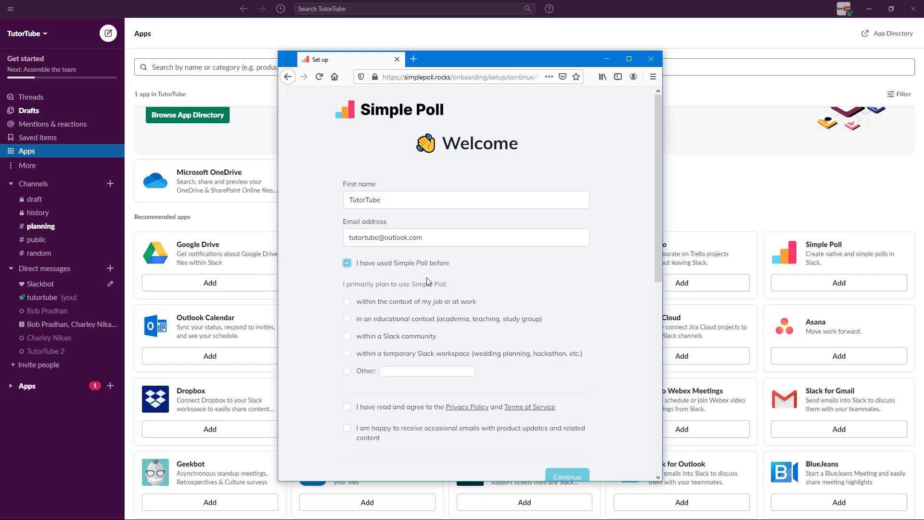
scroll(362, 318, down, 1)
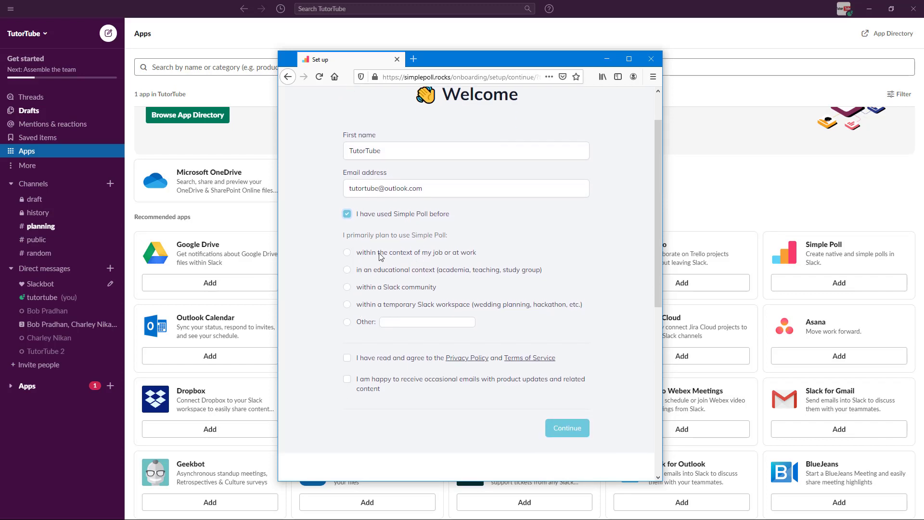
click(412, 260)
click(347, 358)
click(347, 379)
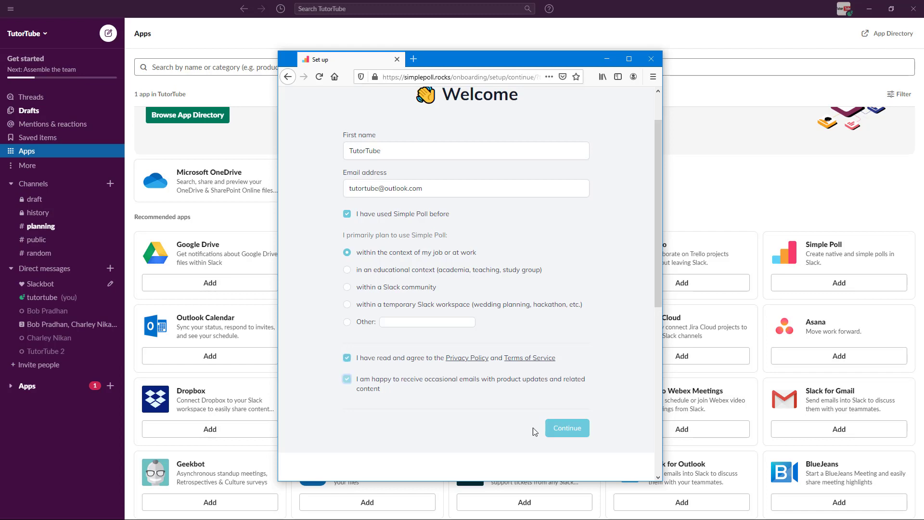
Submit the setup form, return to Slack, and open the Simple Poll conversation under Apps.
click(578, 431)
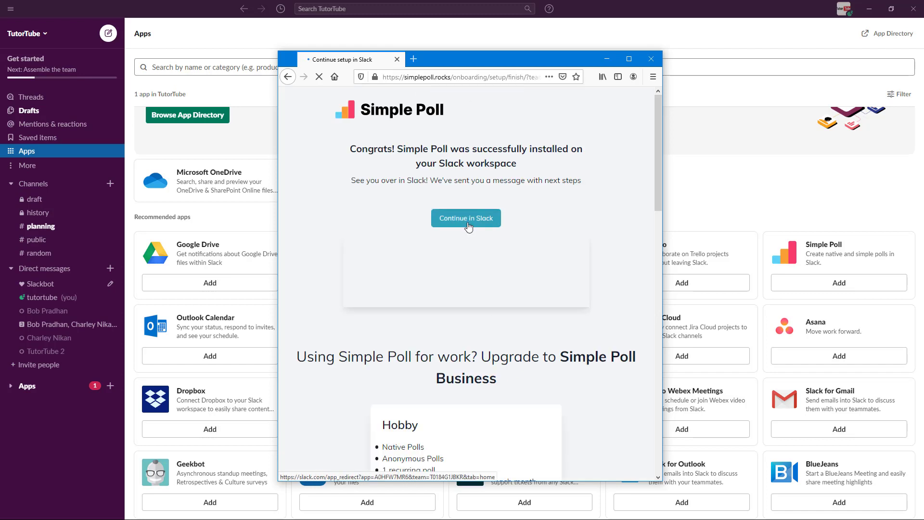
click(469, 227)
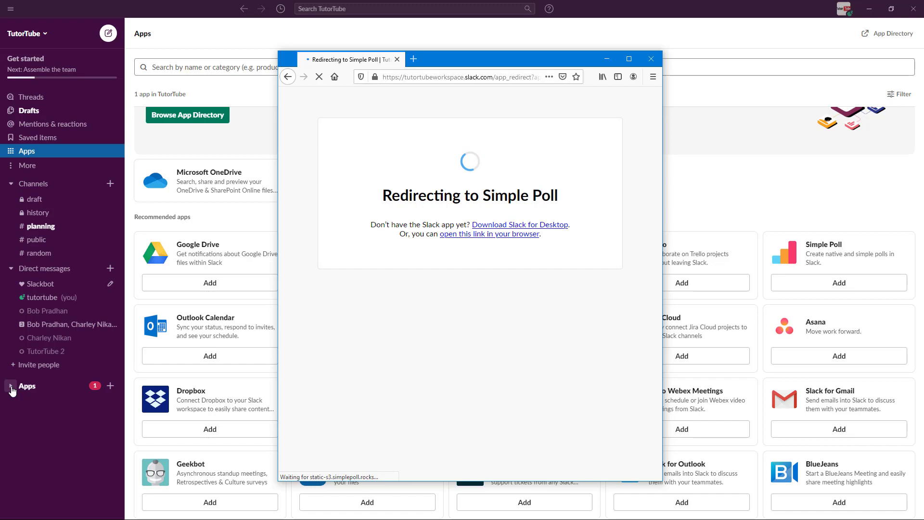
click(11, 385)
click(42, 416)
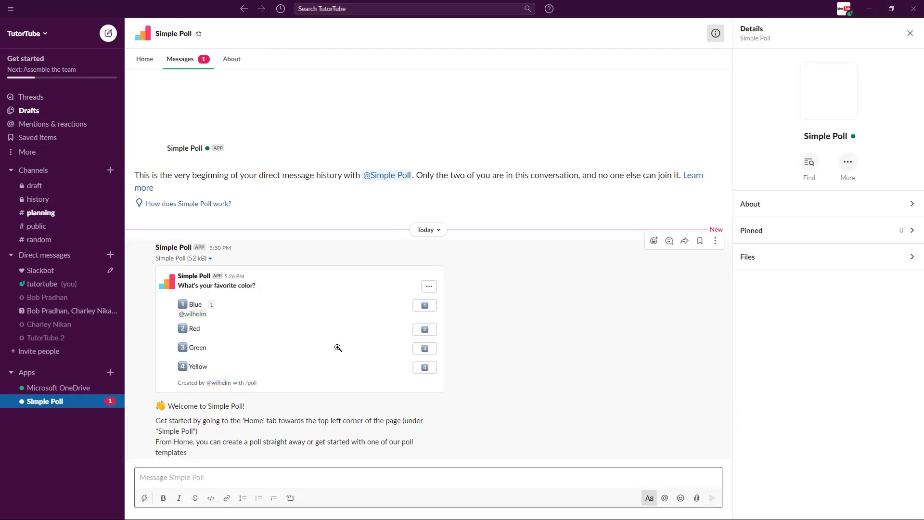
Search the message shortcuts for 'poll', then dismiss the list.
click(144, 498)
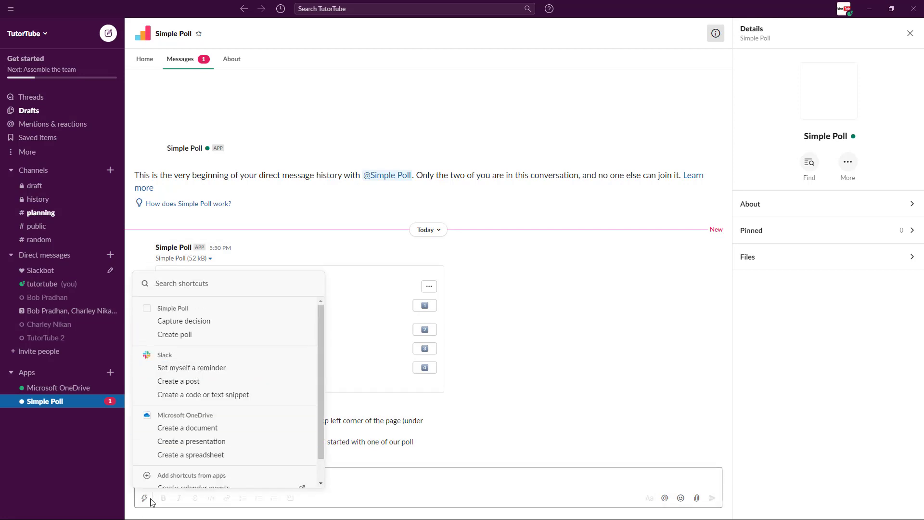
text(pool)
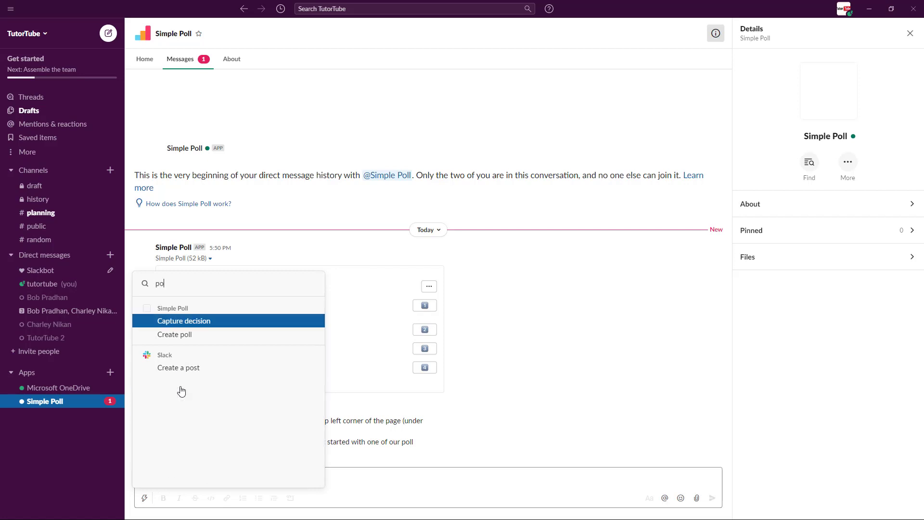
key(BackSpace)
key(BackSpace)
key(BackSpace)
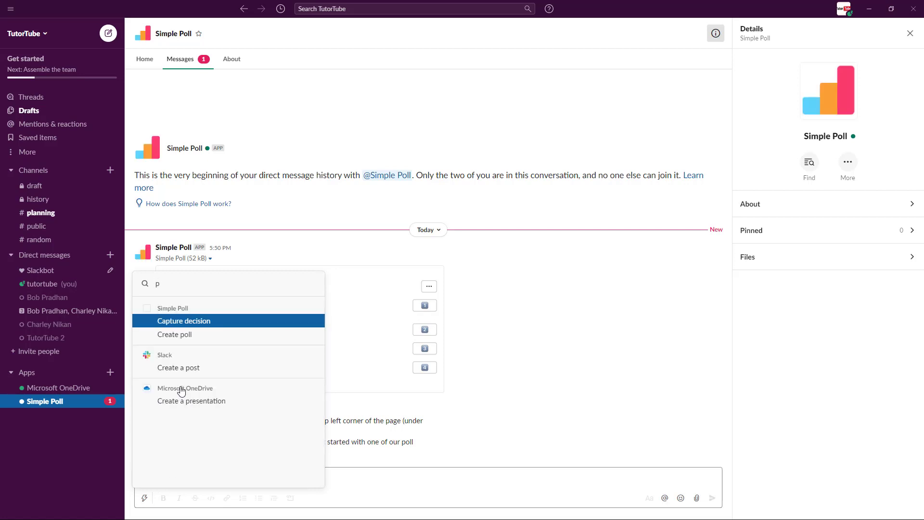
text(oll)
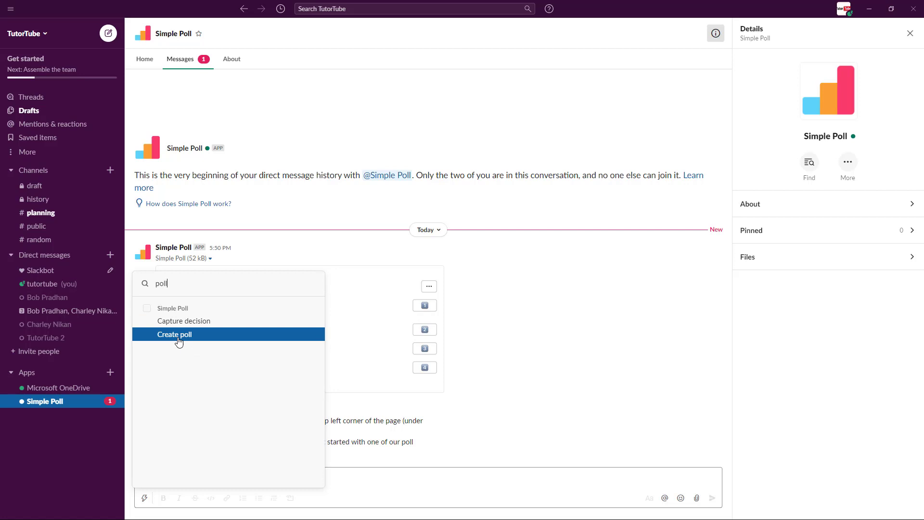
click(570, 307)
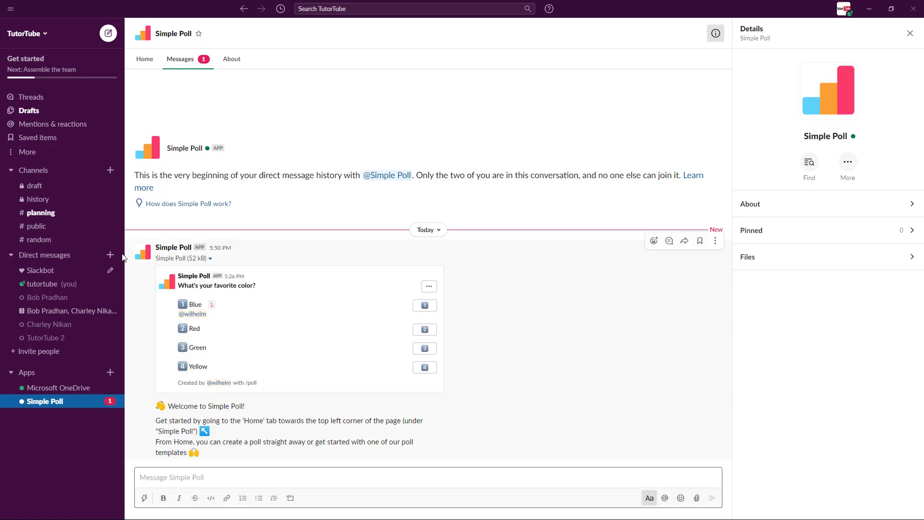
In #public, choose Simple Poll's Create poll shortcut from the composer.
click(41, 229)
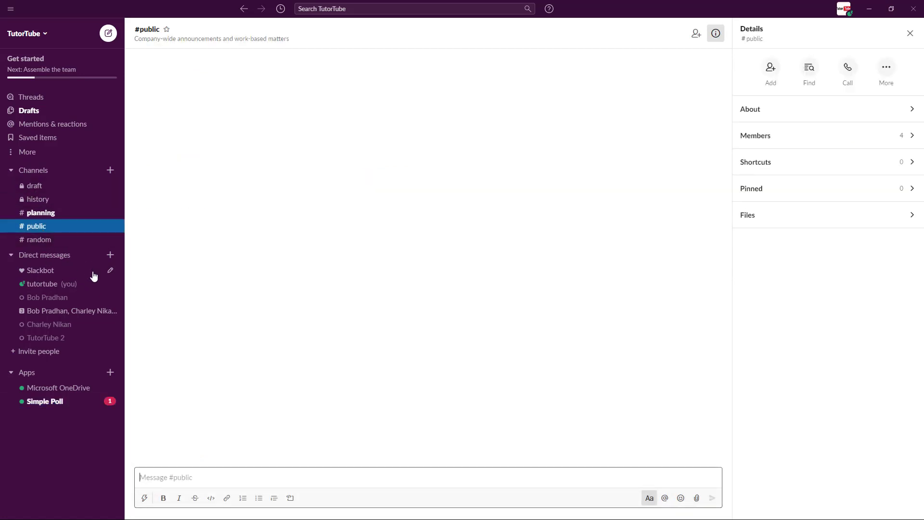
click(145, 499)
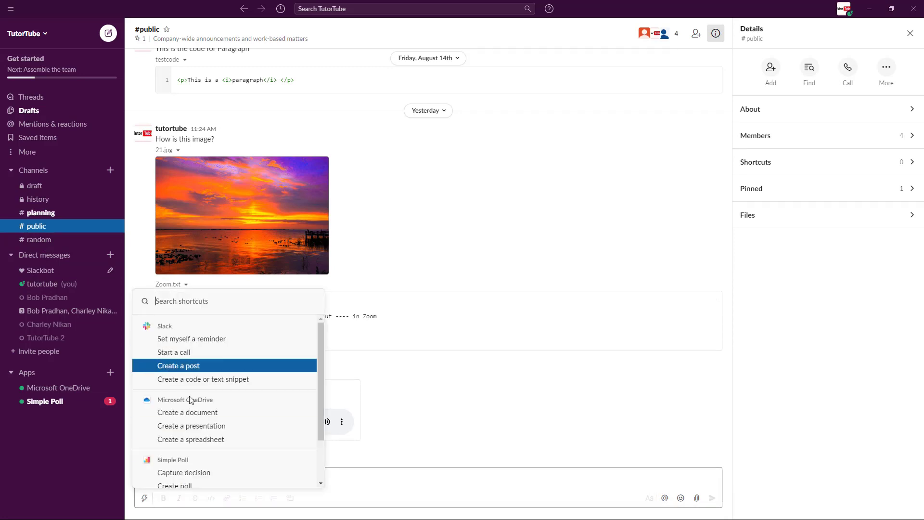
scroll(182, 473, down, 3)
click(186, 428)
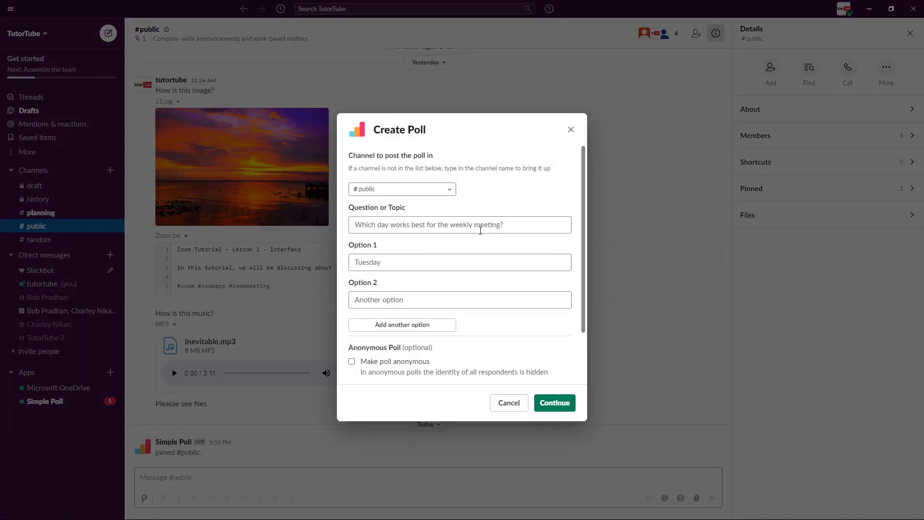
Enter question 'What do you prefer to use?' with options MS Excel and Google Sheets.
click(440, 231)
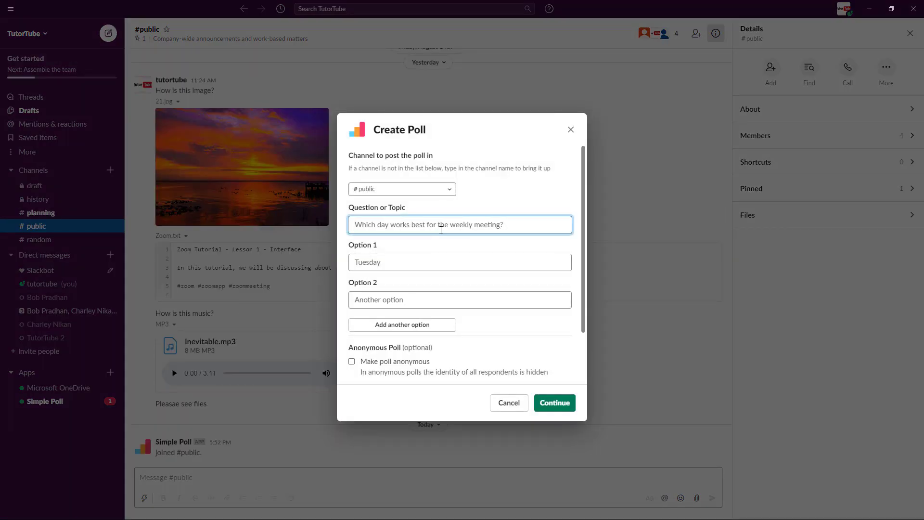
text(What do you prefer to use?)
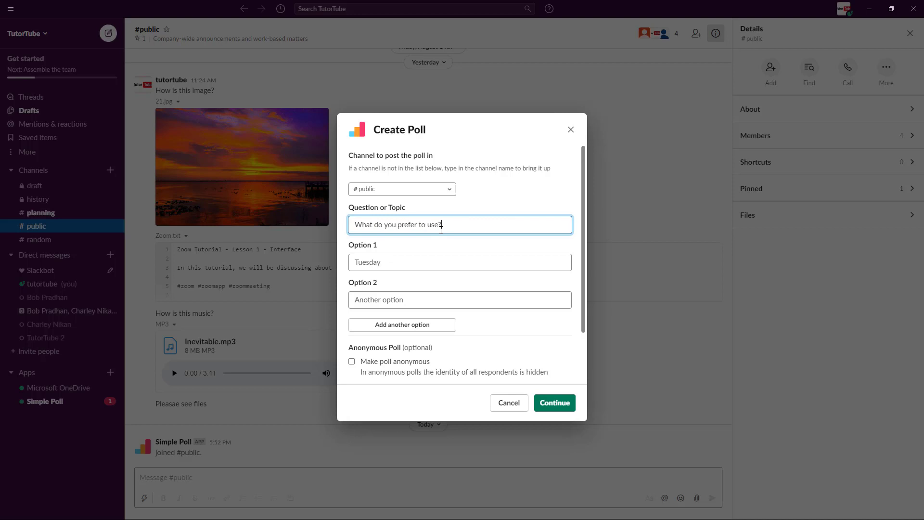
click(402, 261)
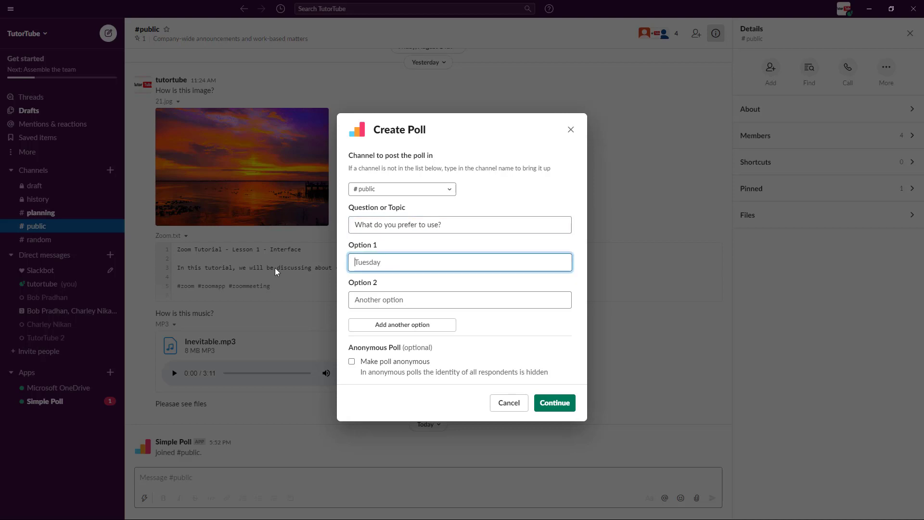
text(MS Excel)
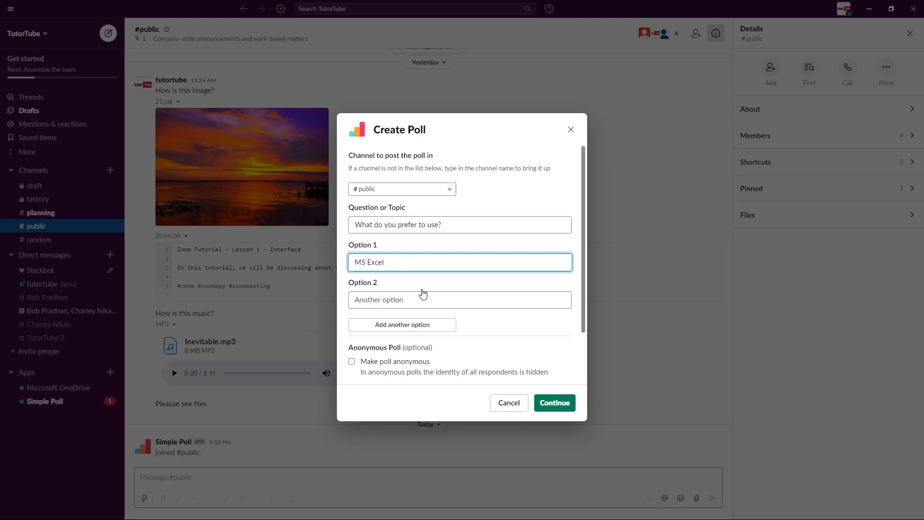
click(429, 305)
text(Google)
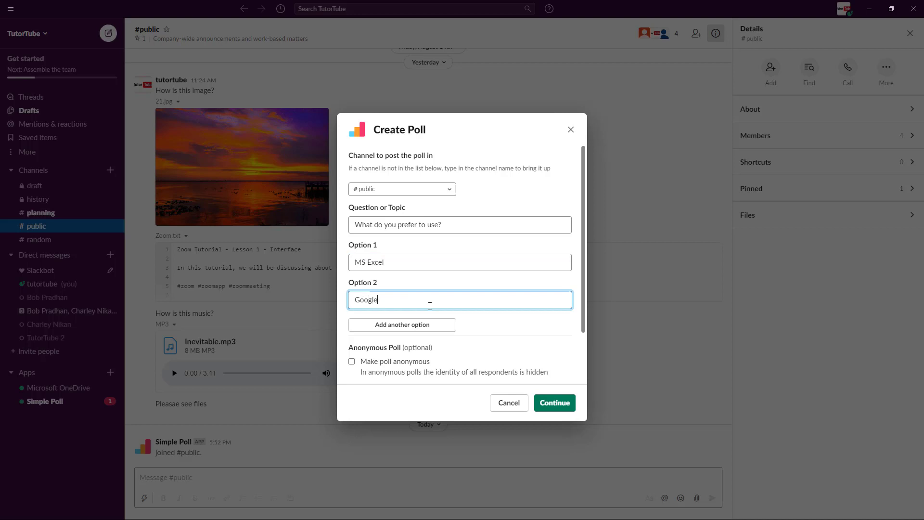
text( Sheets)
scroll(452, 289, down, 3)
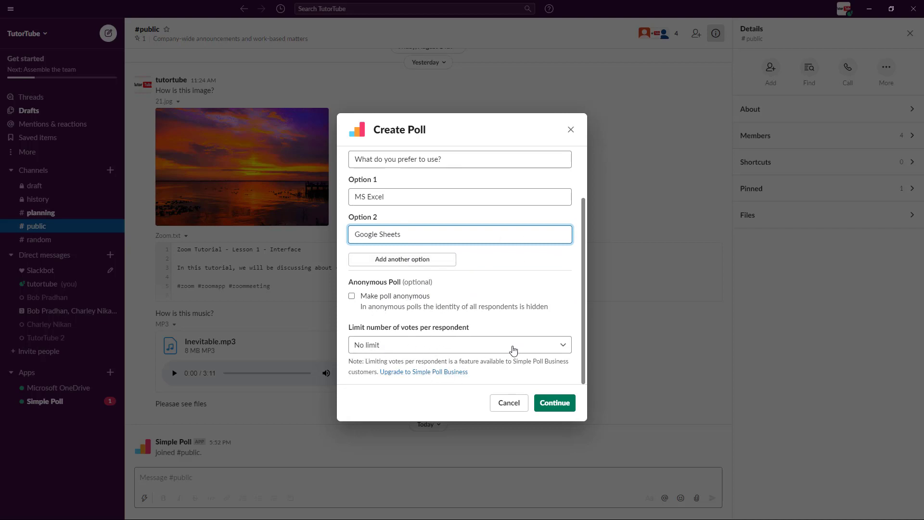
Preview the MS Excel vs Google Sheets poll and post it to #public.
click(558, 407)
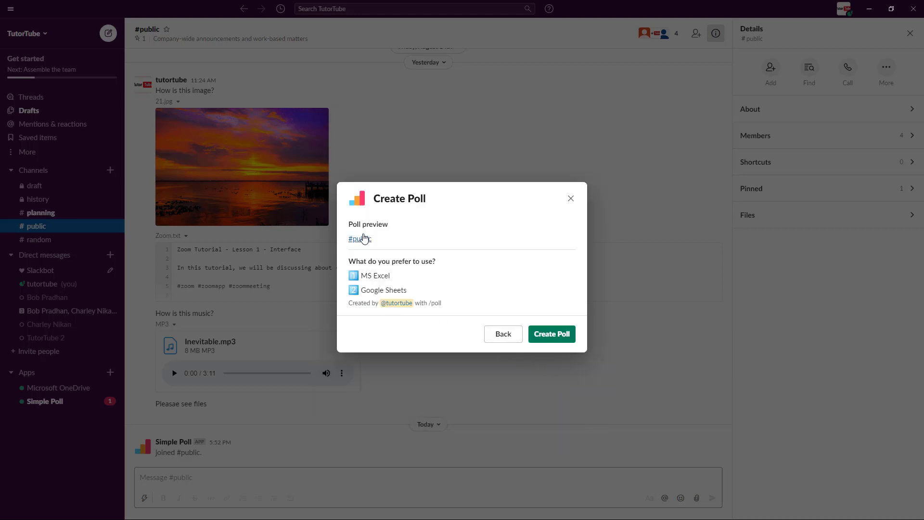
click(553, 334)
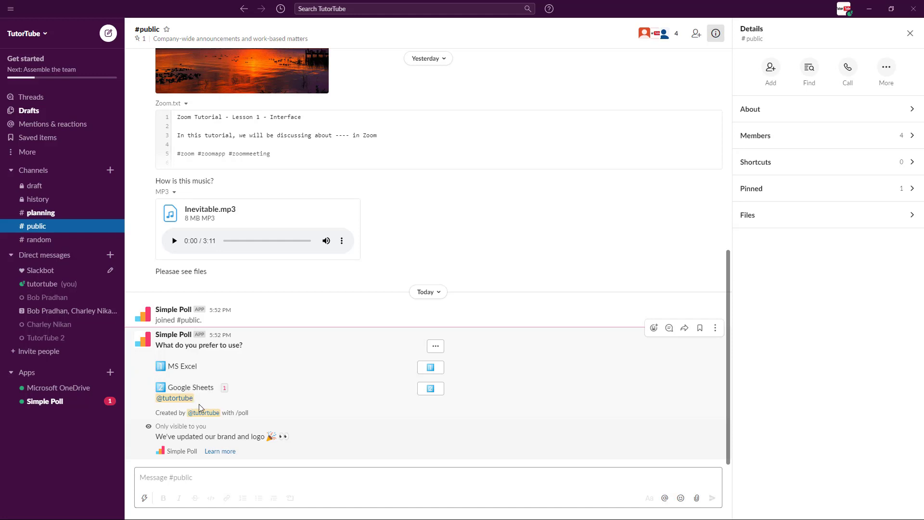
Vote for MS Excel and withdraw the Google Sheets vote on the poll.
click(431, 367)
click(432, 362)
click(435, 369)
click(434, 390)
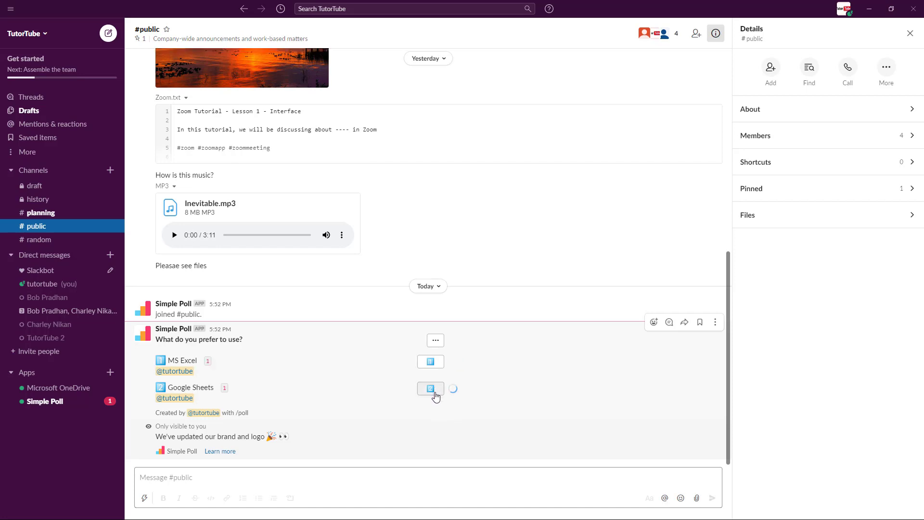